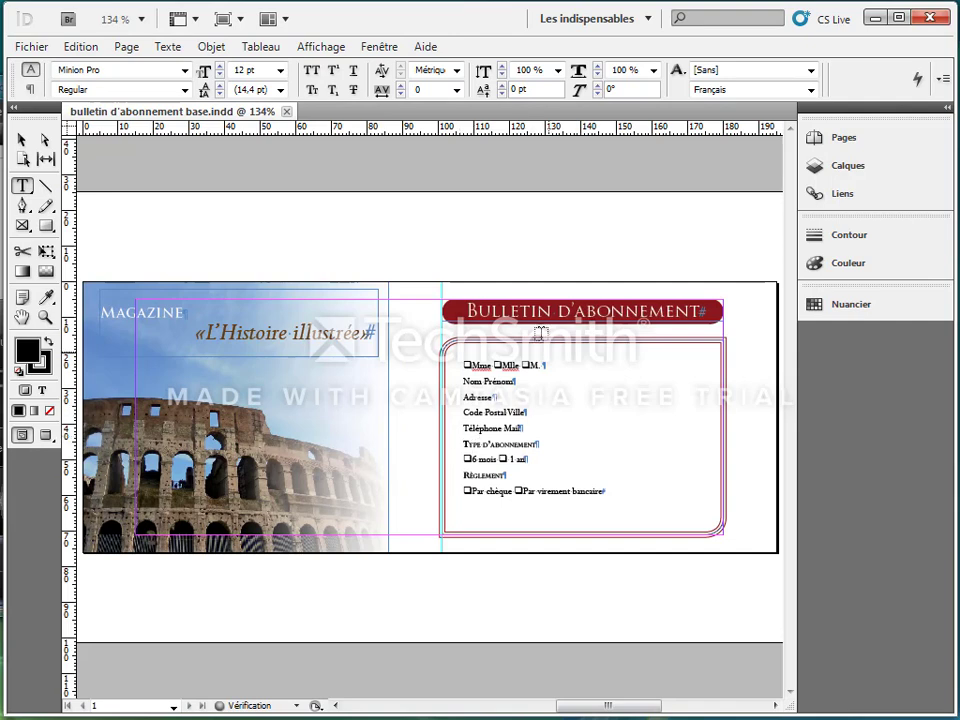
- Zoom in on the framed subscription form and activate the Type tool
{"action": "key", "text": "z"}
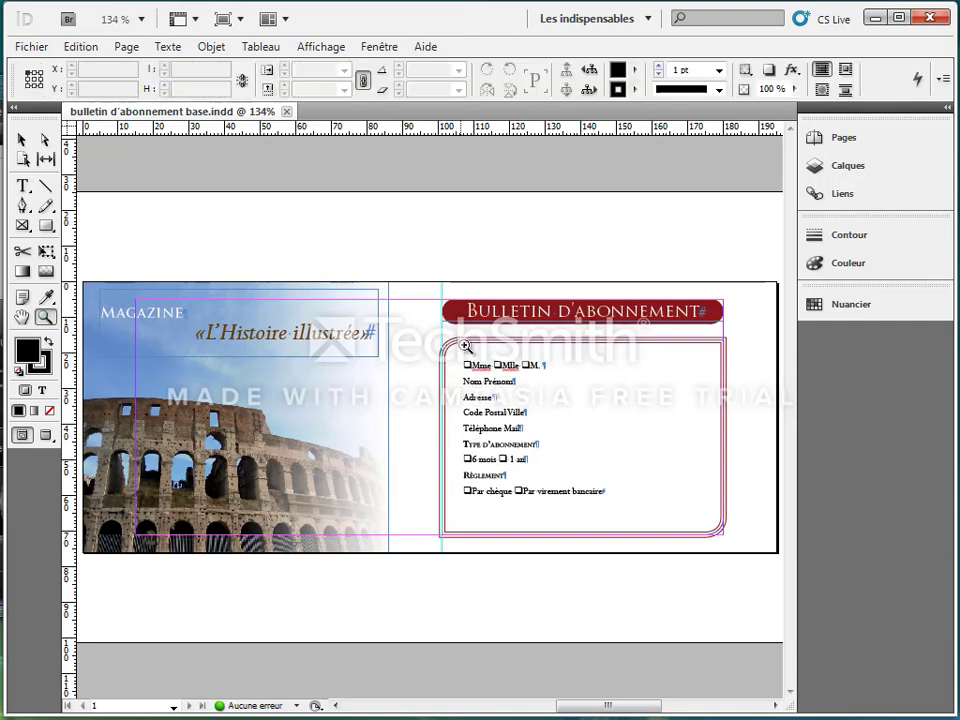
{"action": "left_click_drag", "start_coordinate": [456, 351], "coordinate": [758, 568]}
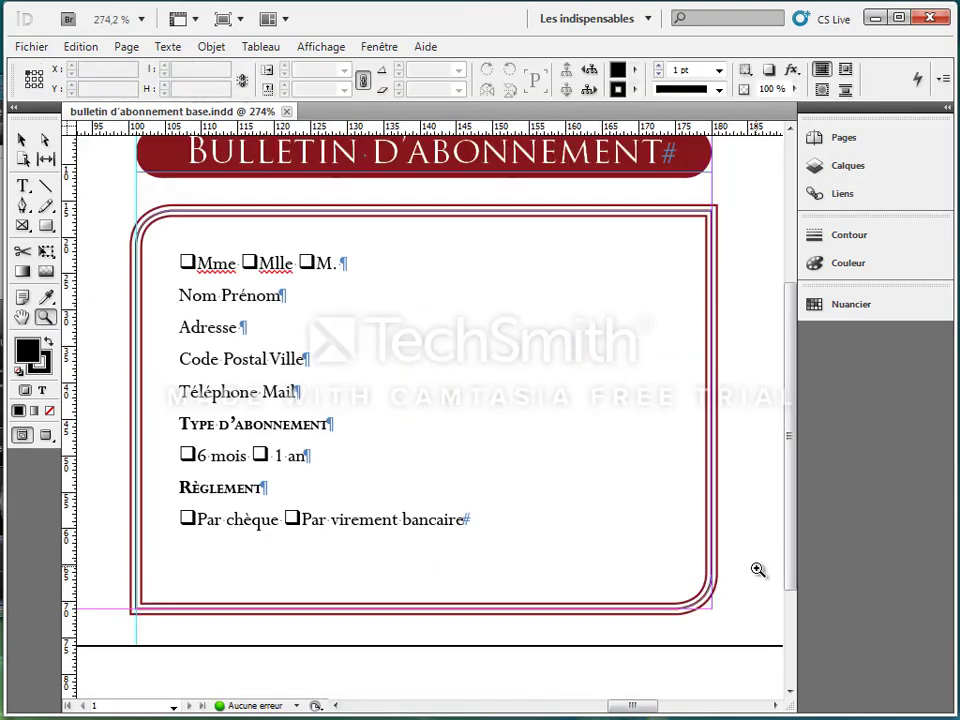
{"action": "left_click", "coordinate": [22, 185]}
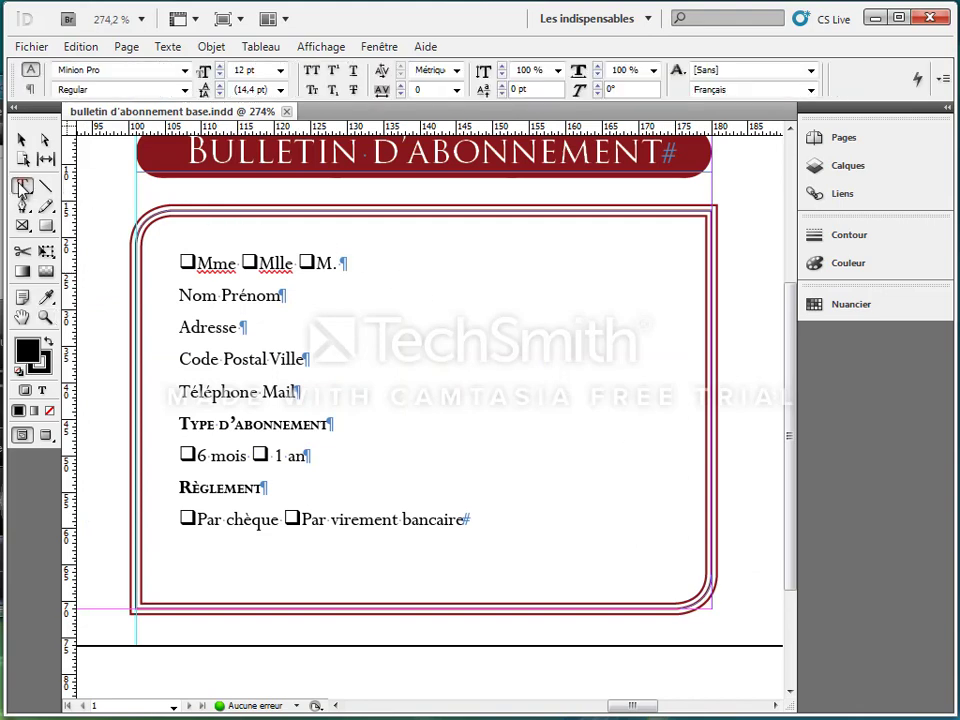
{"action": "left_click", "coordinate": [236, 263]}
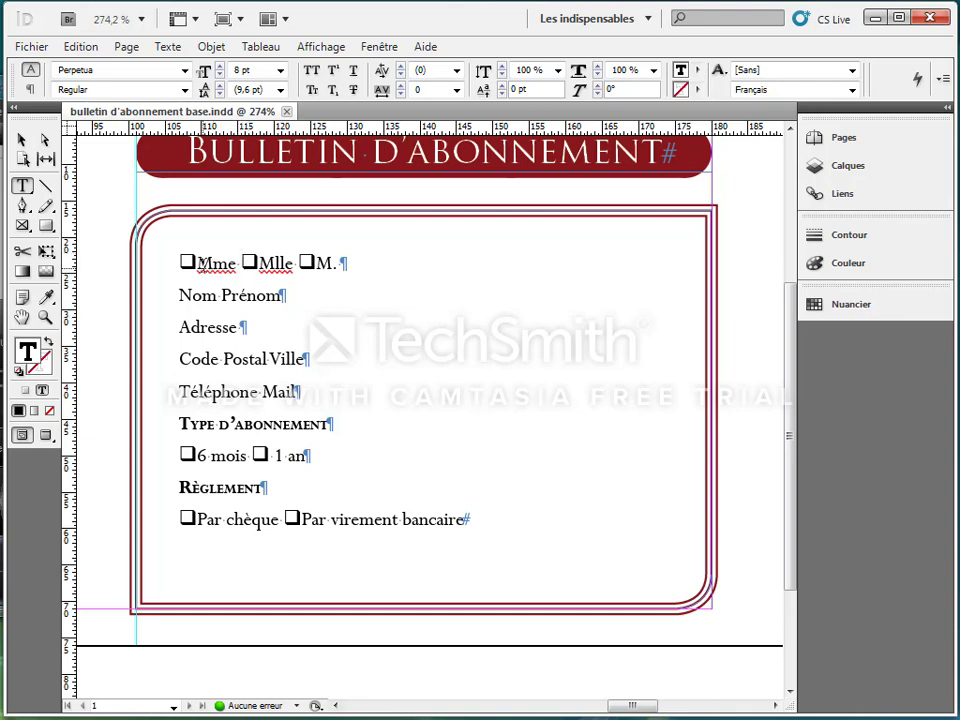
{"action": "left_click", "coordinate": [298, 263]}
{"action": "key", "text": "Tab"}
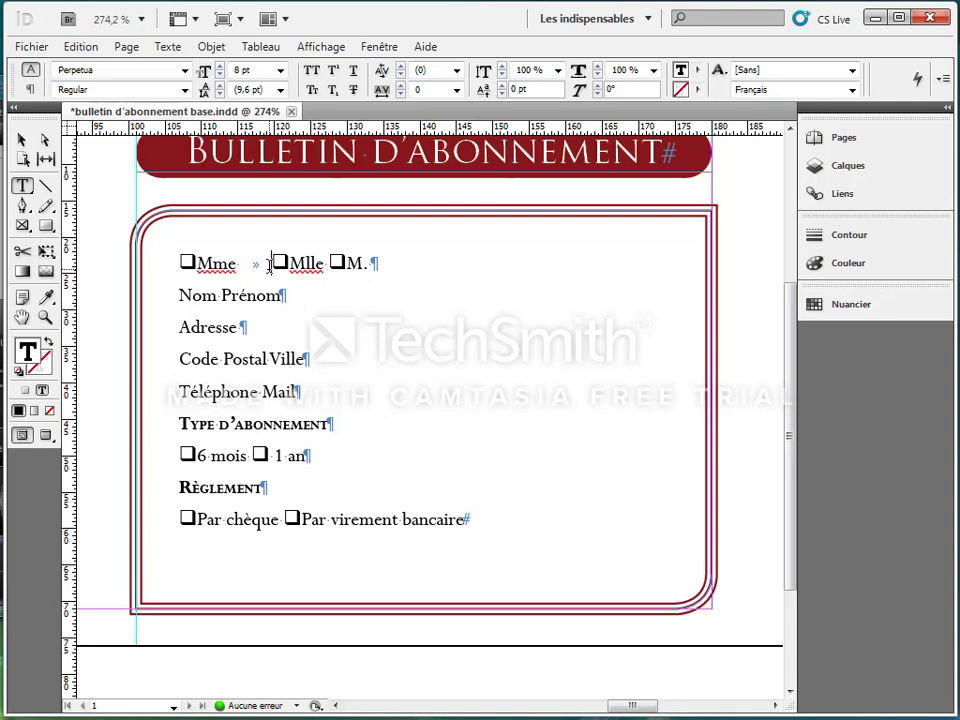
{"action": "key", "text": "BackSpace"}
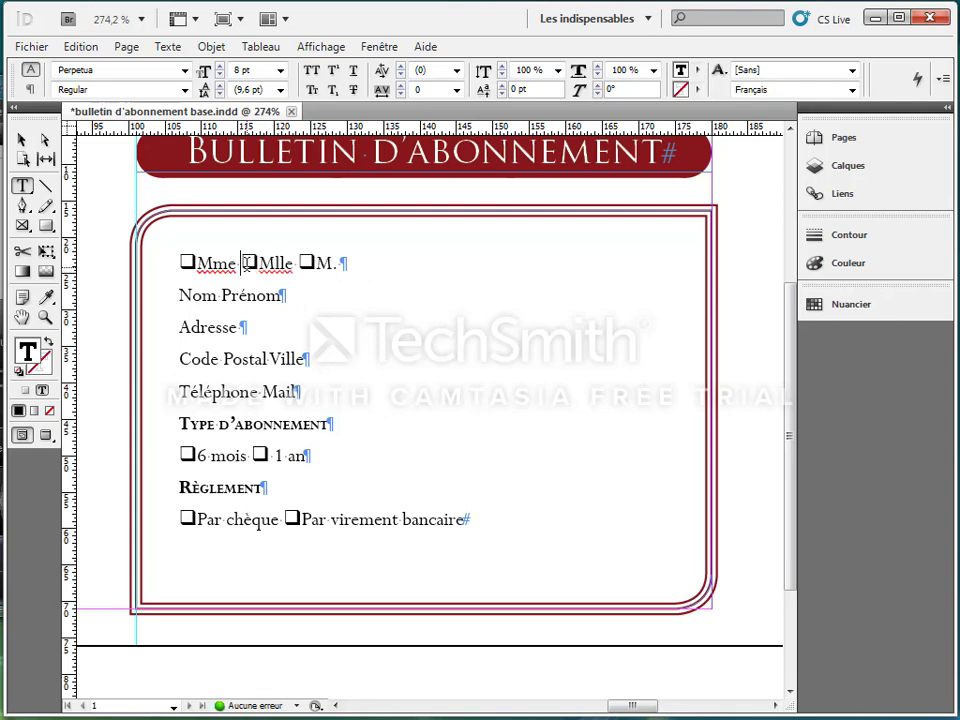
- Show the tab settings for all the form text and add left-aligned tab stops at about 25 mm and 50 mm
{"action": "left_click_drag", "start_coordinate": [193, 293], "coordinate": [332, 424]}
{"action": "left_click_drag", "start_coordinate": [180, 262], "coordinate": [488, 518]}
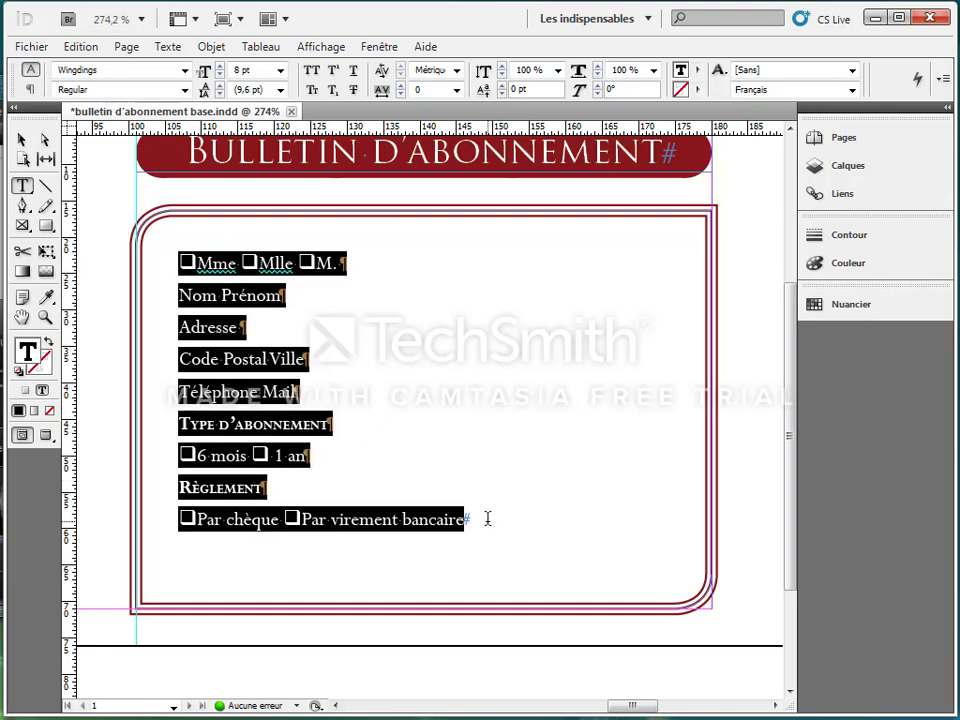
{"action": "left_click", "coordinate": [168, 47]}
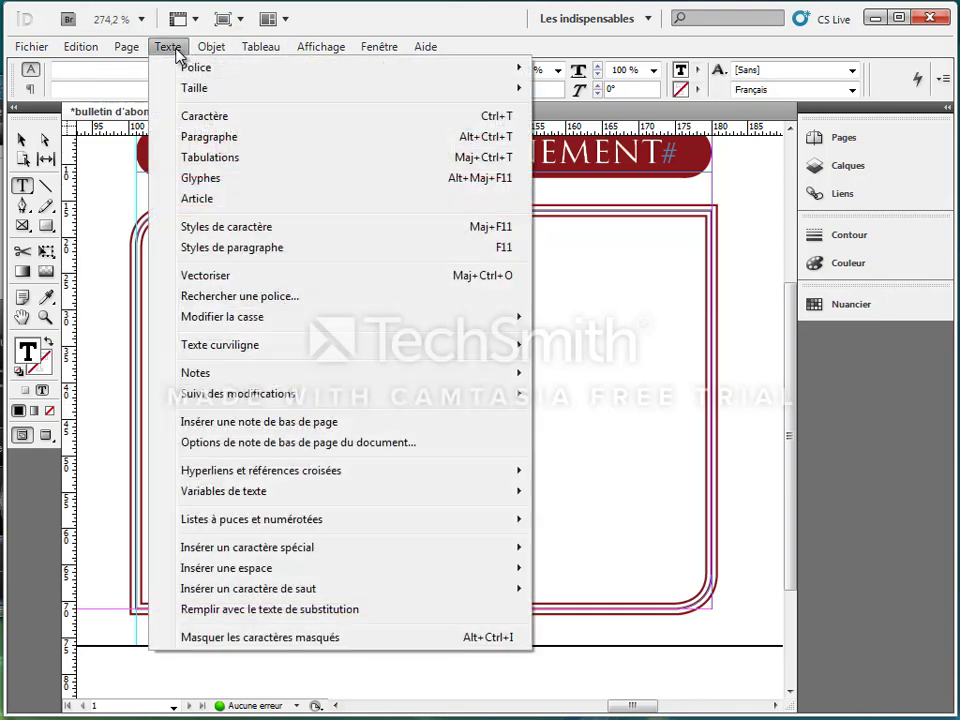
{"action": "left_click", "coordinate": [192, 158]}
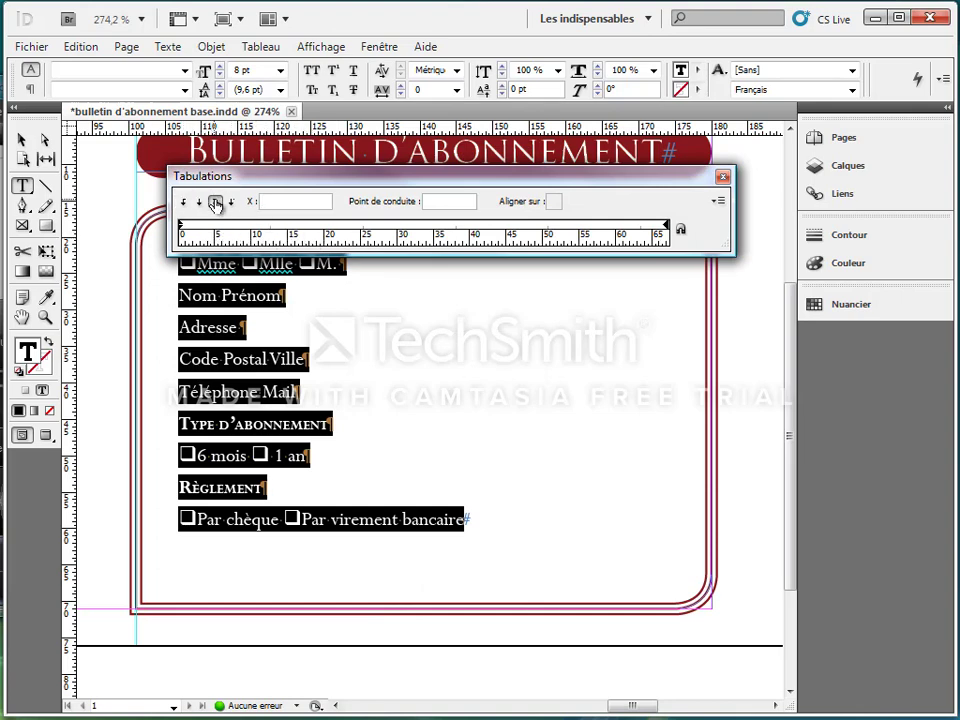
{"action": "left_click", "coordinate": [184, 203]}
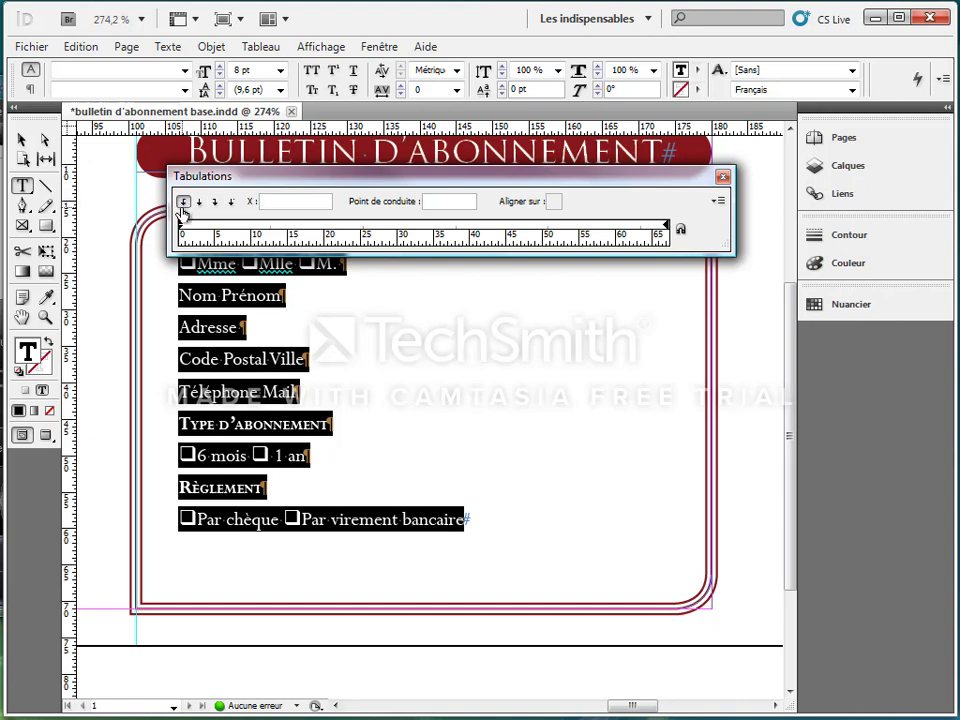
{"action": "left_click", "coordinate": [199, 203]}
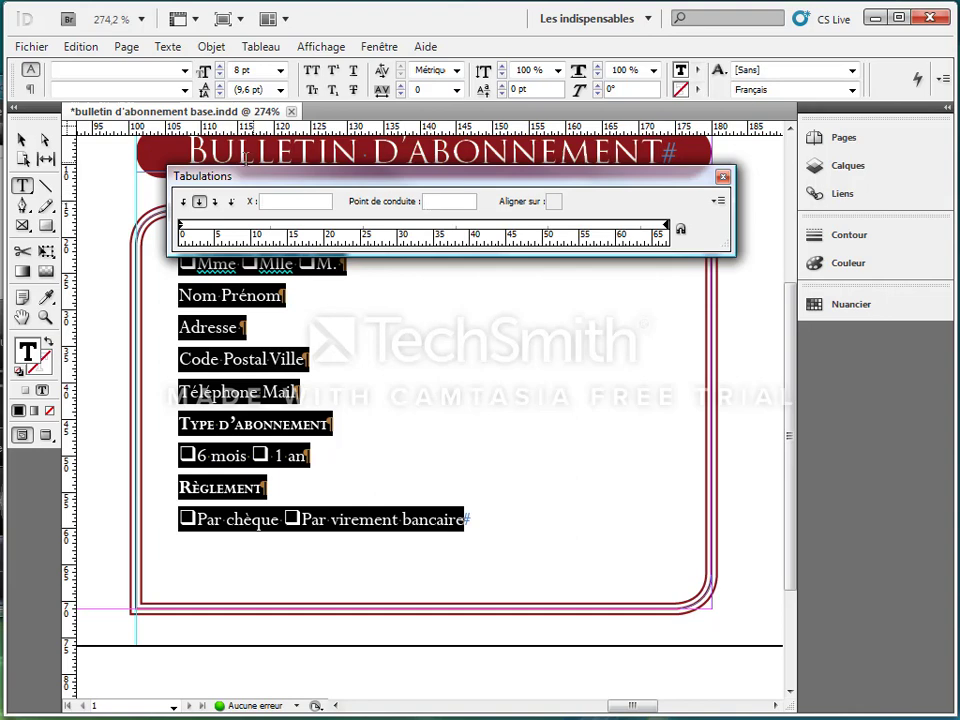
{"action": "left_click", "coordinate": [184, 204]}
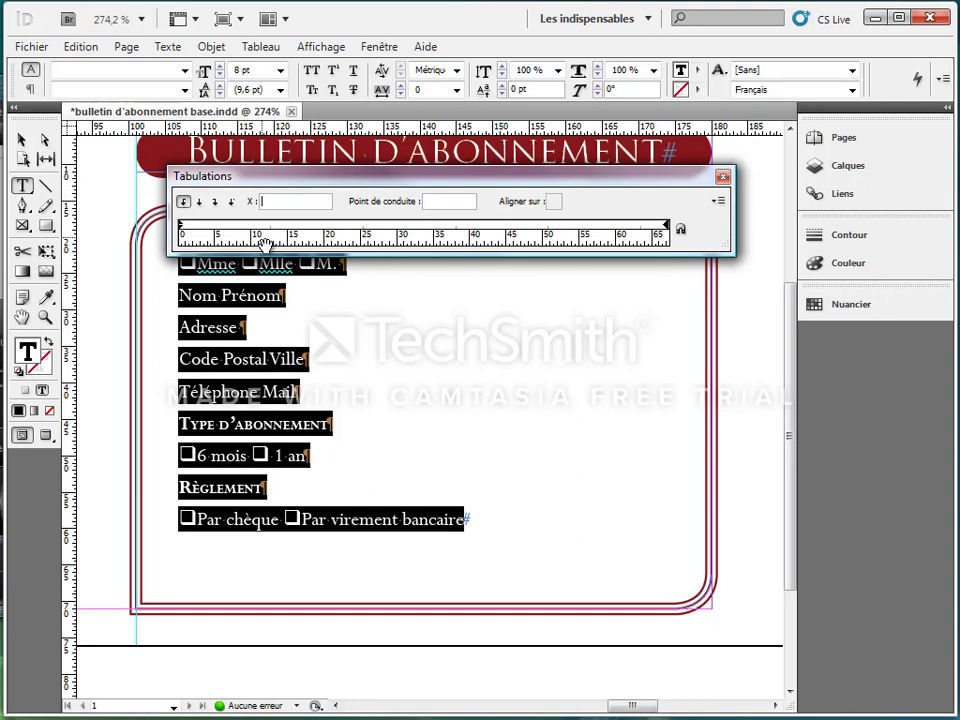
{"action": "left_click", "coordinate": [362, 230]}
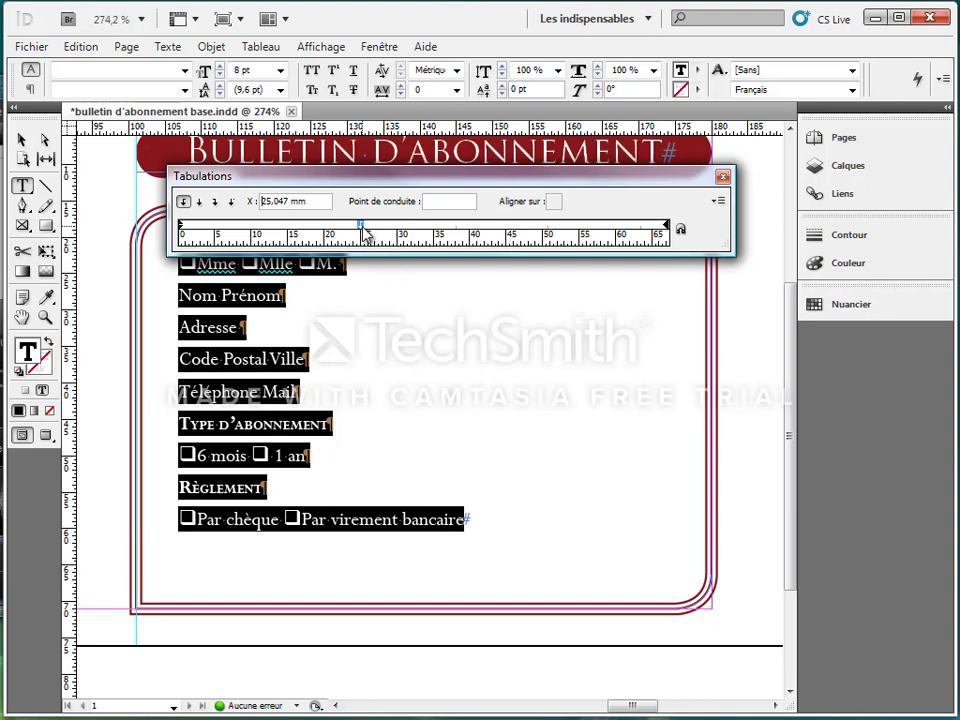
{"action": "left_click", "coordinate": [547, 226]}
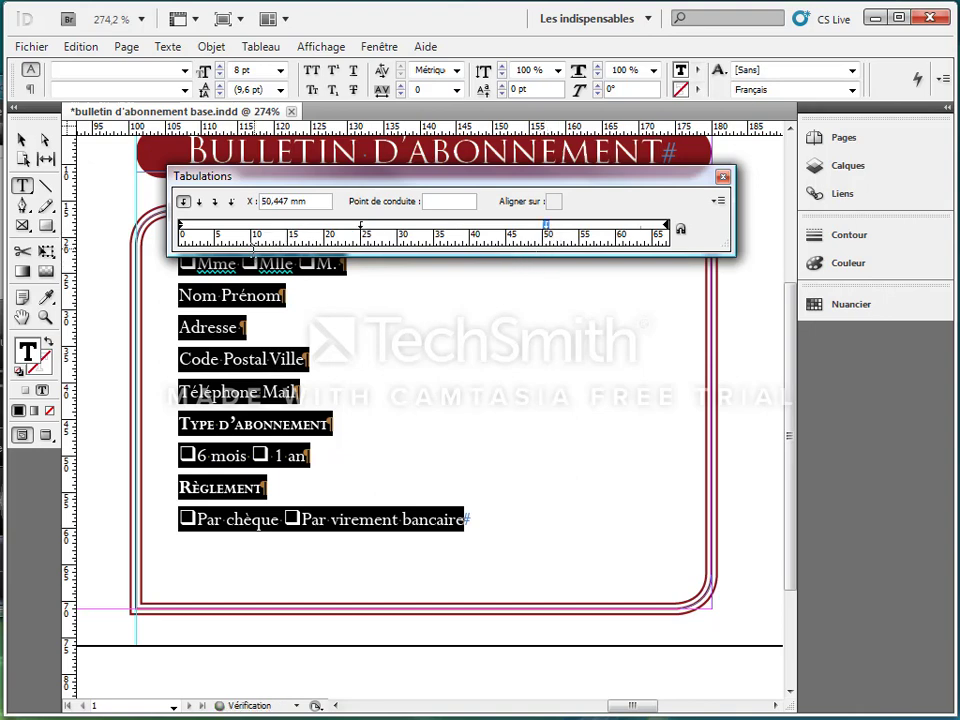
- Insert tabs before the Mlle and M. checkboxes, and before the 1 an and Par virement bancaire checkboxes
{"action": "left_click", "coordinate": [244, 291]}
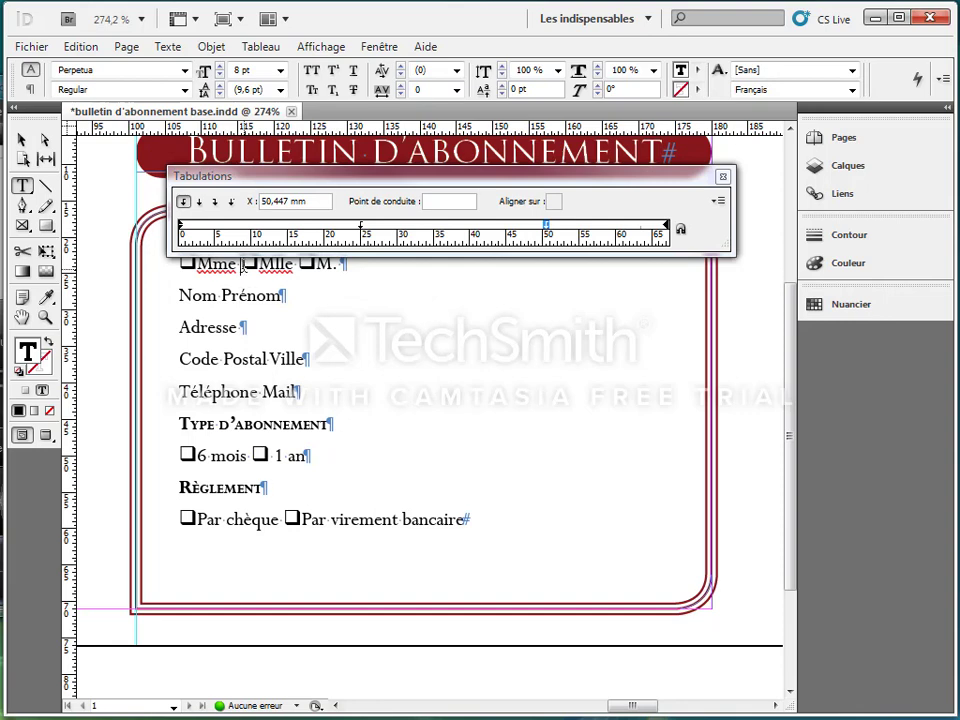
{"action": "key", "text": "Tab"}
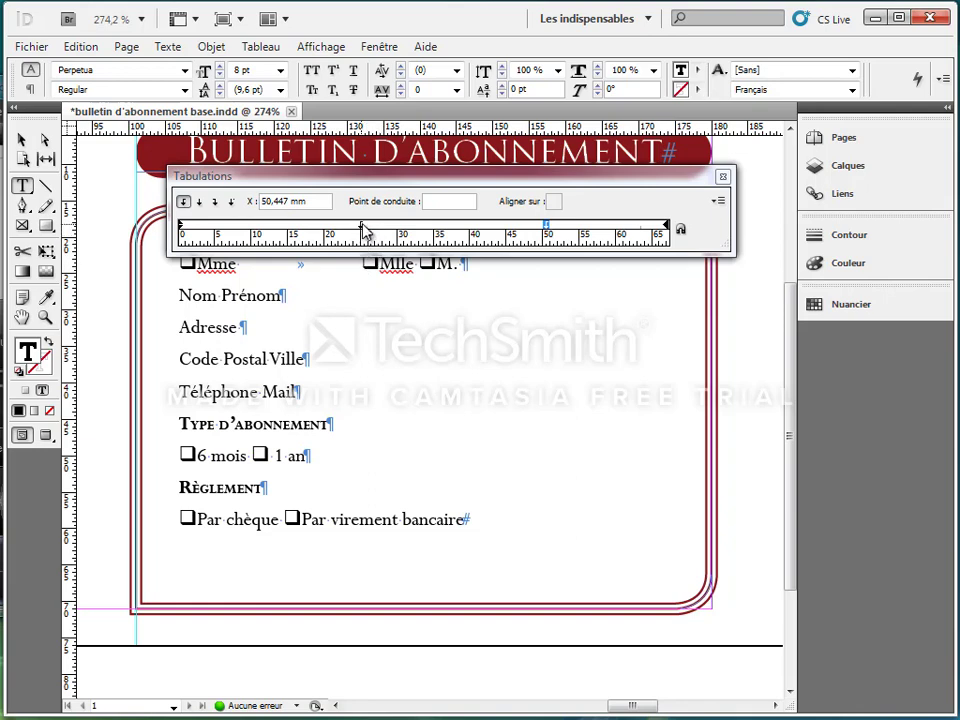
{"action": "left_click", "coordinate": [421, 264]}
{"action": "key", "text": "Tab"}
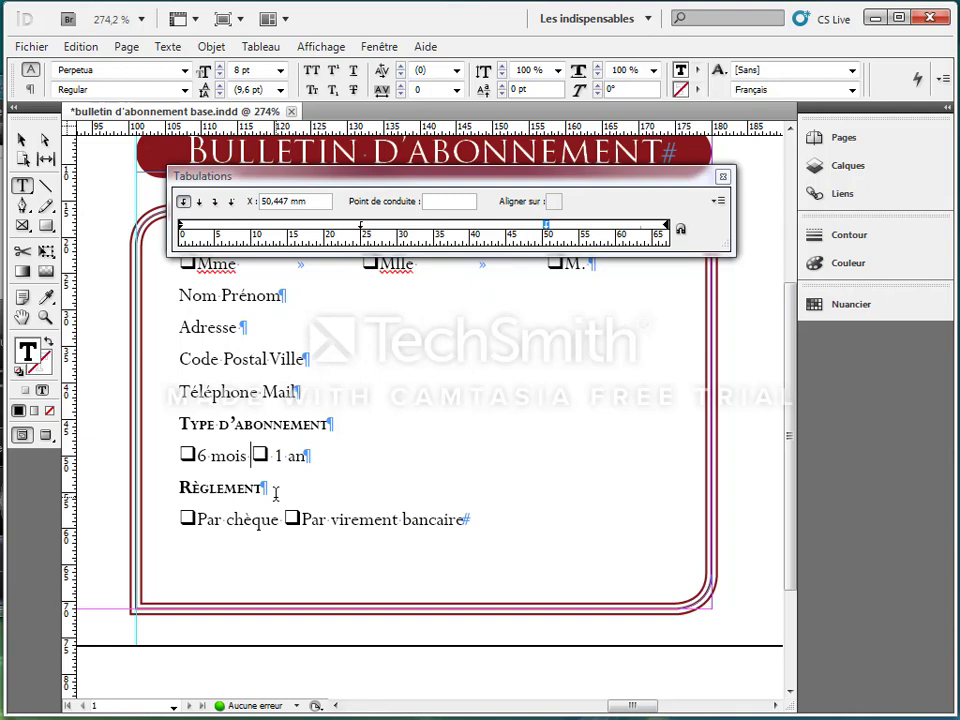
{"action": "key", "text": "Tab"}
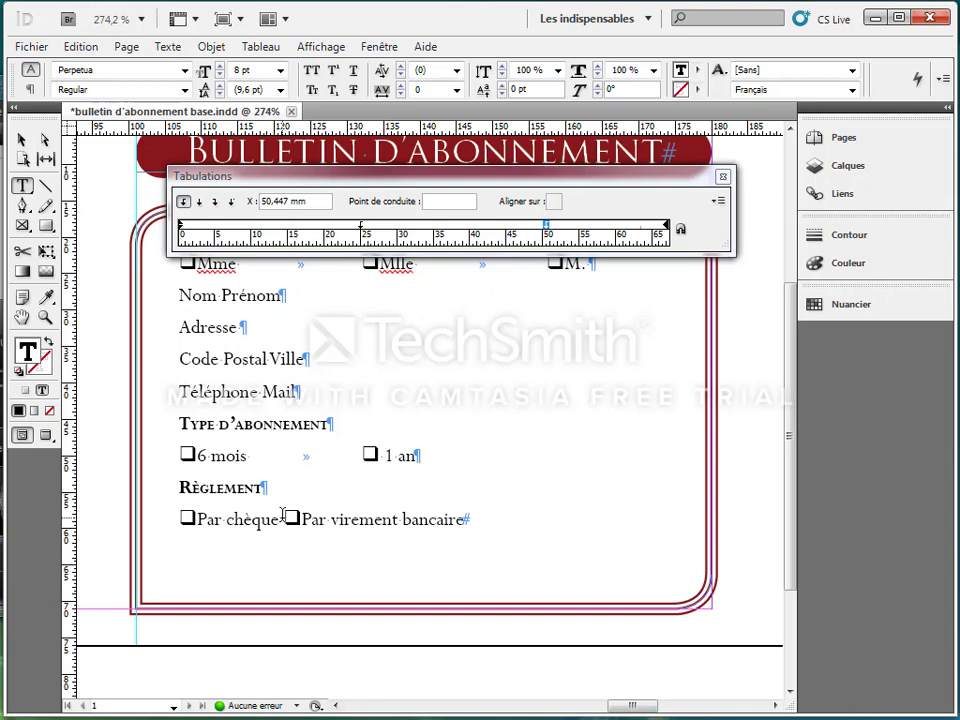
{"action": "left_click", "coordinate": [284, 516]}
{"action": "key", "text": "Tab"}
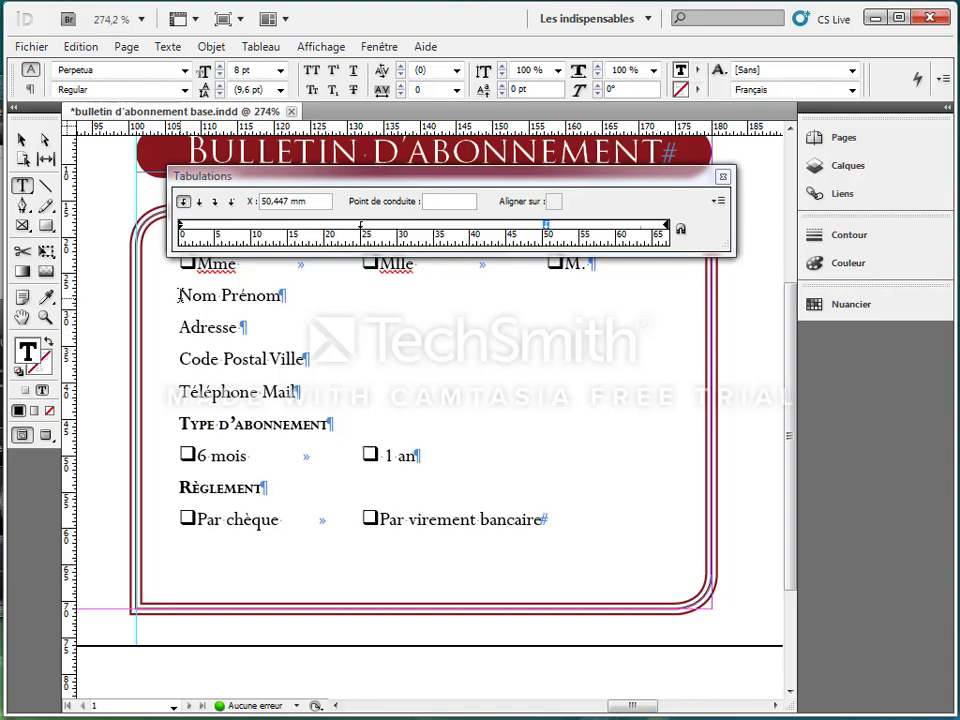
- Insert tabs before Prénom, Ville and Mail in the contact detail lines
{"action": "left_click_drag", "start_coordinate": [179, 295], "coordinate": [386, 392]}
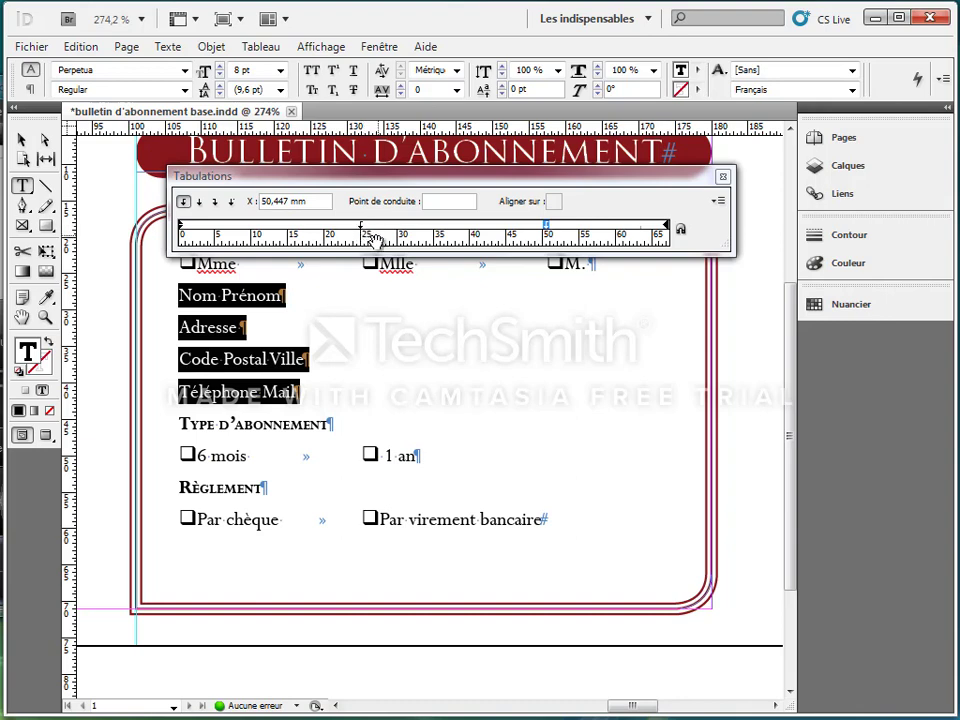
{"action": "left_click", "coordinate": [219, 297]}
{"action": "key", "text": "Tab"}
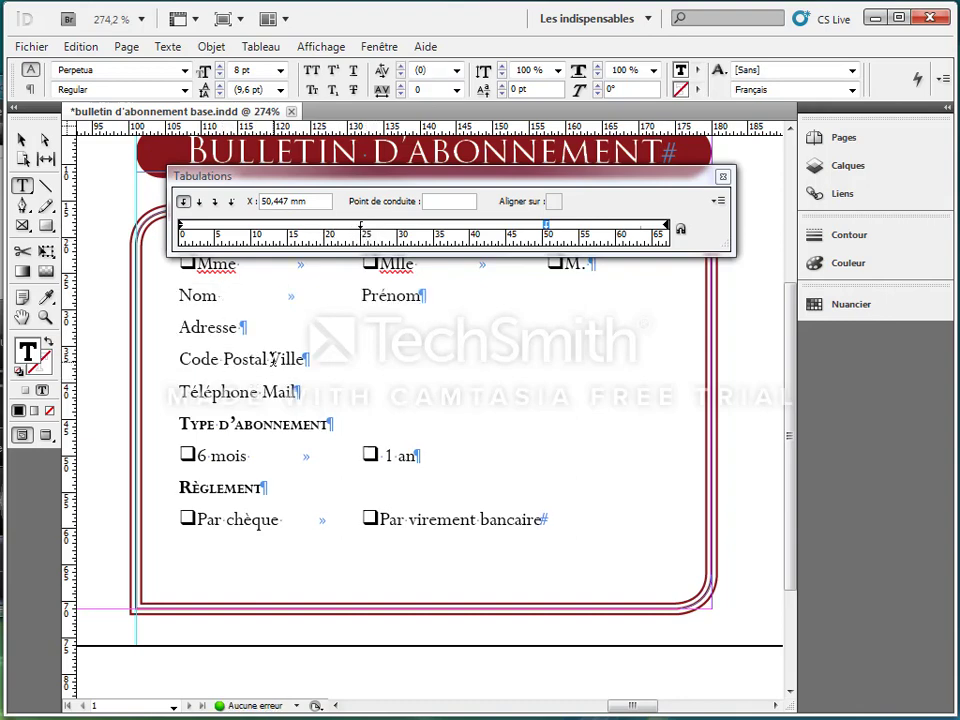
{"action": "left_click", "coordinate": [272, 358]}
{"action": "key", "text": "Tab"}
{"action": "left_click", "coordinate": [264, 392]}
{"action": "key", "text": "Tab"}
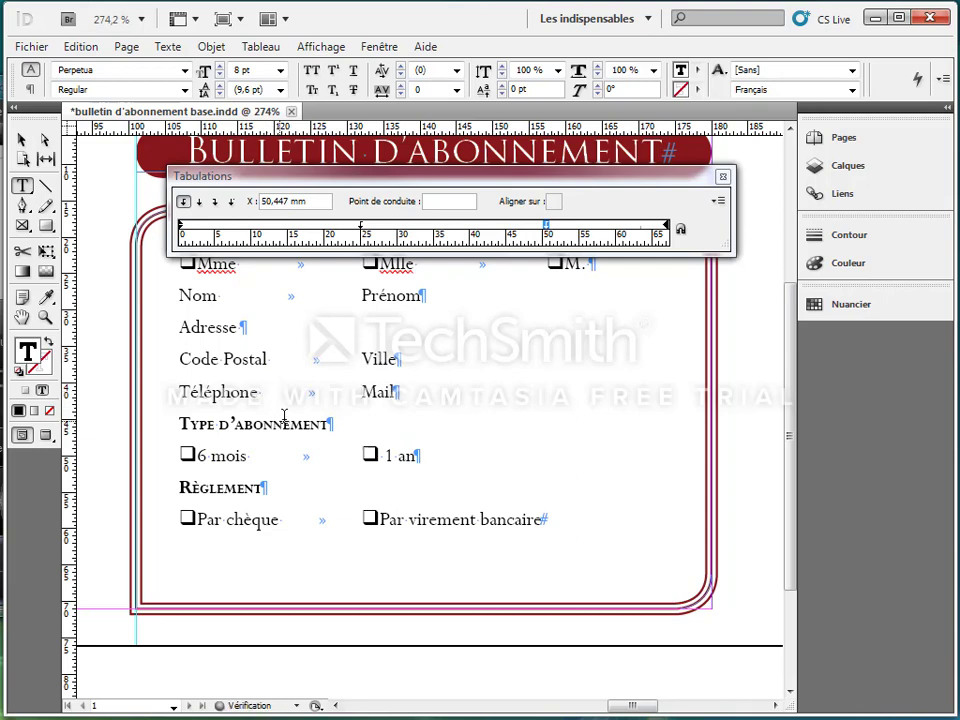
- For the Nom to Téléphone lines, move the first tab stop to about 33 mm and replace the second with a right-aligned stop at about 64 mm
{"action": "left_click_drag", "start_coordinate": [402, 392], "coordinate": [178, 296]}
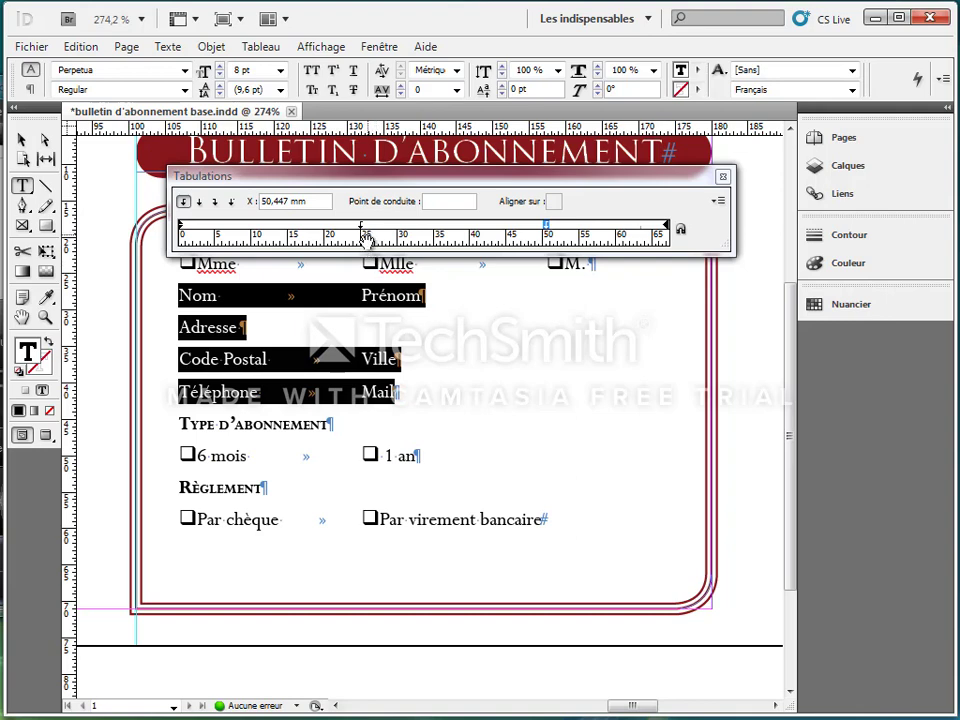
{"action": "left_click_drag", "start_coordinate": [362, 230], "coordinate": [417, 230]}
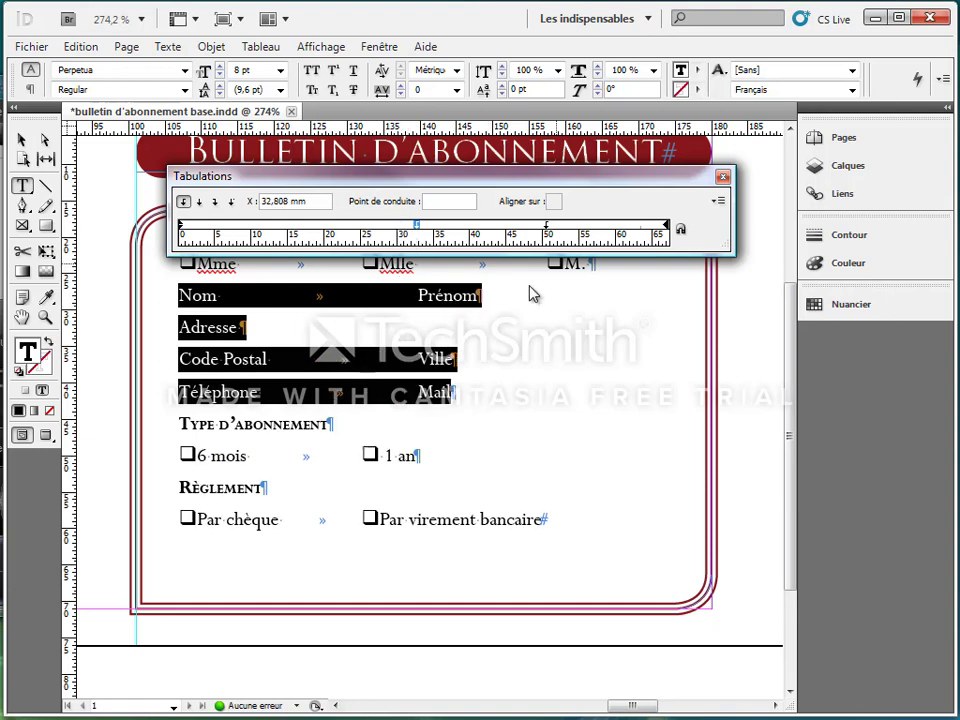
{"action": "left_click", "coordinate": [548, 230]}
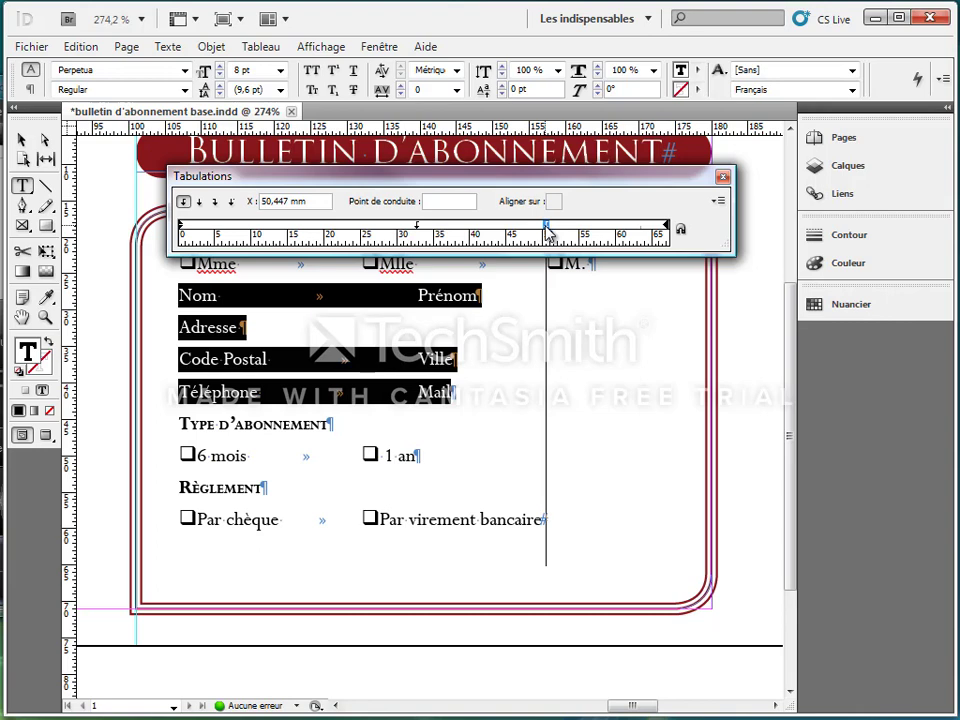
{"action": "left_click_drag", "start_coordinate": [548, 230], "coordinate": [549, 274]}
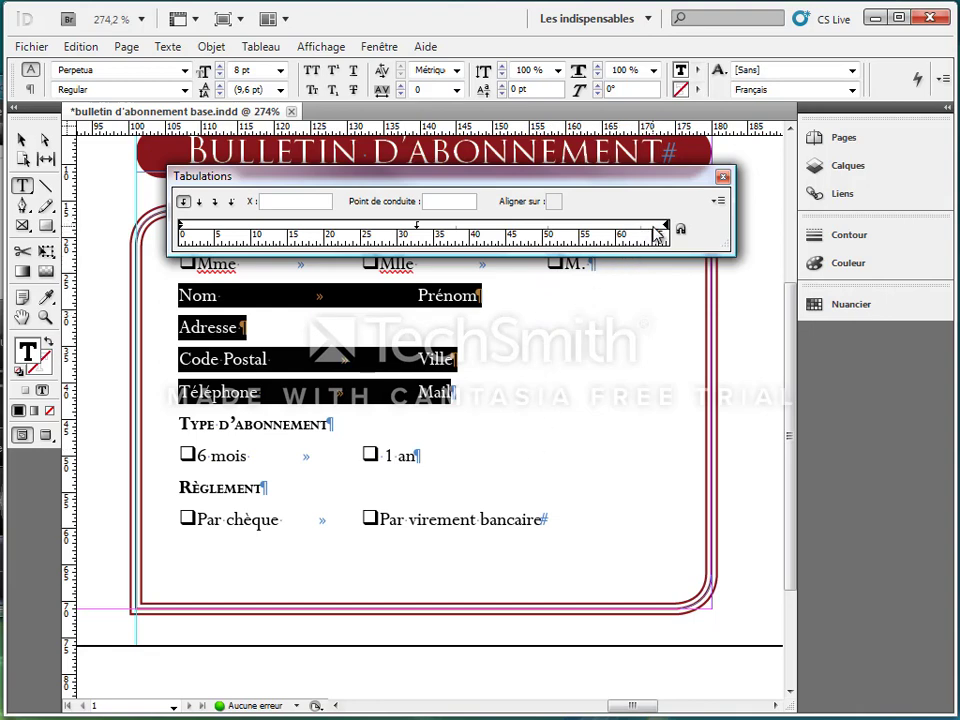
{"action": "left_click", "coordinate": [215, 203]}
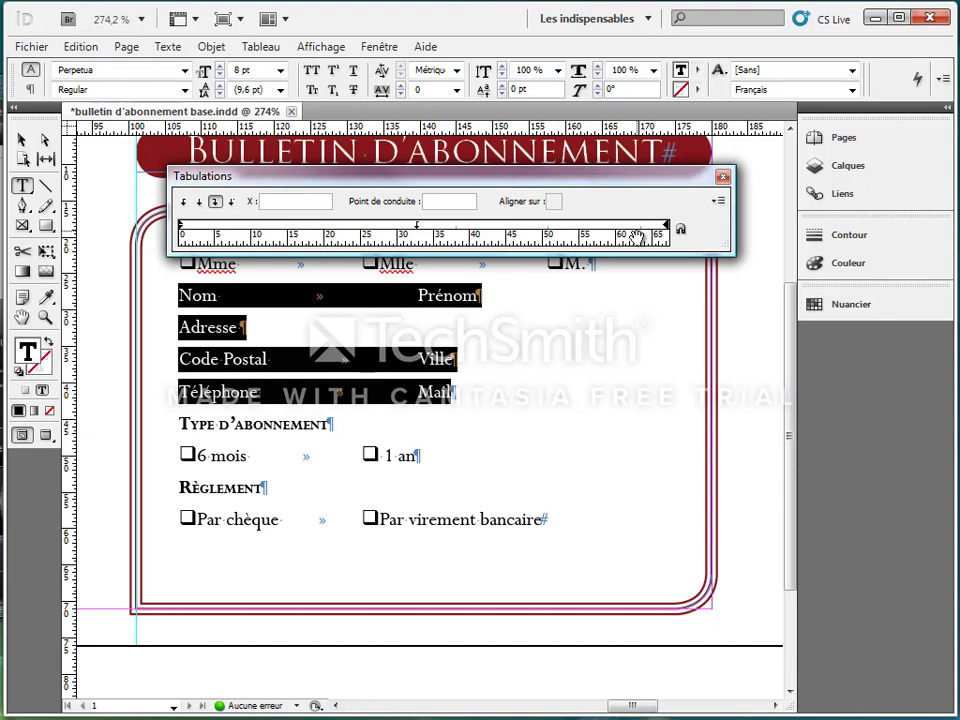
{"action": "left_click_drag", "start_coordinate": [650, 228], "coordinate": [643, 226]}
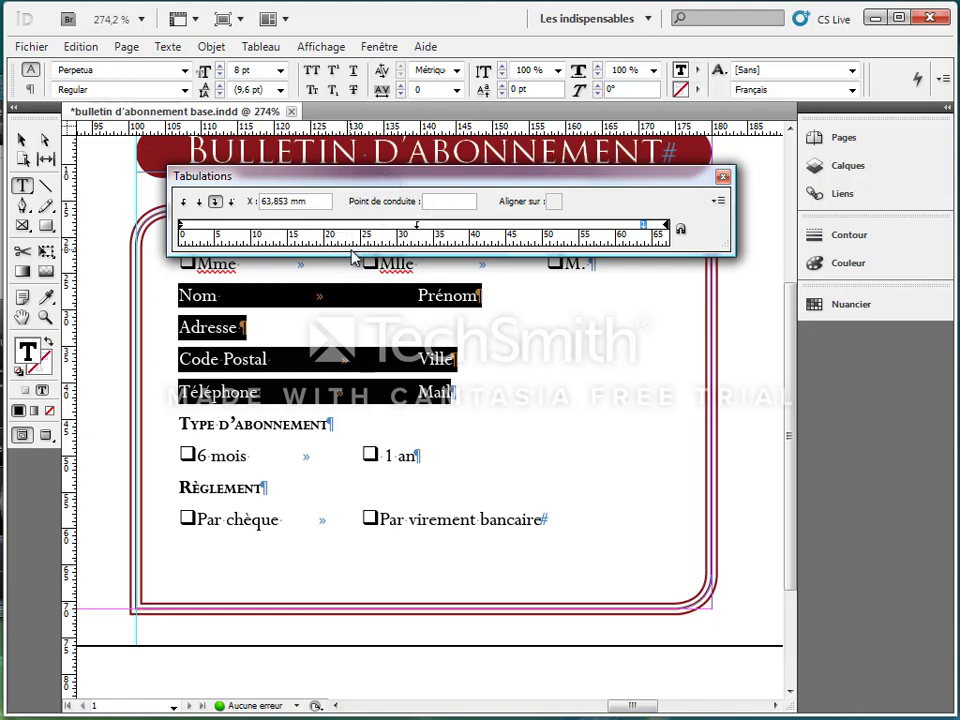
- Set a period as the leader of the 33 mm tab stop on the contact lines, and insert a tab after Prénom
{"action": "left_click", "coordinate": [418, 226]}
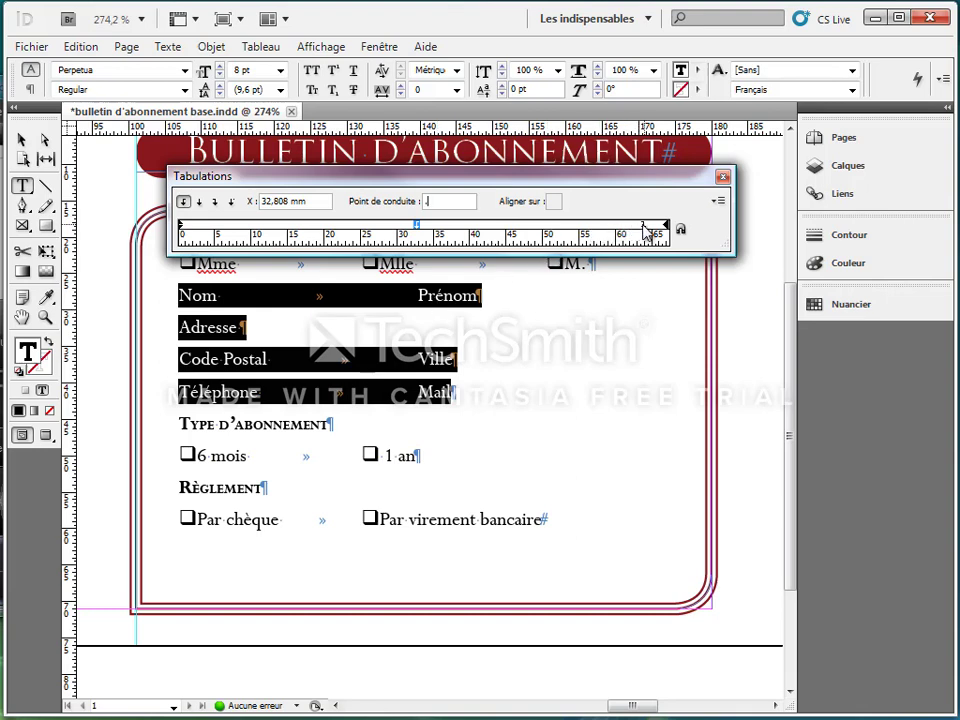
{"action": "left_click", "coordinate": [643, 225]}
{"action": "left_click", "coordinate": [443, 200]}
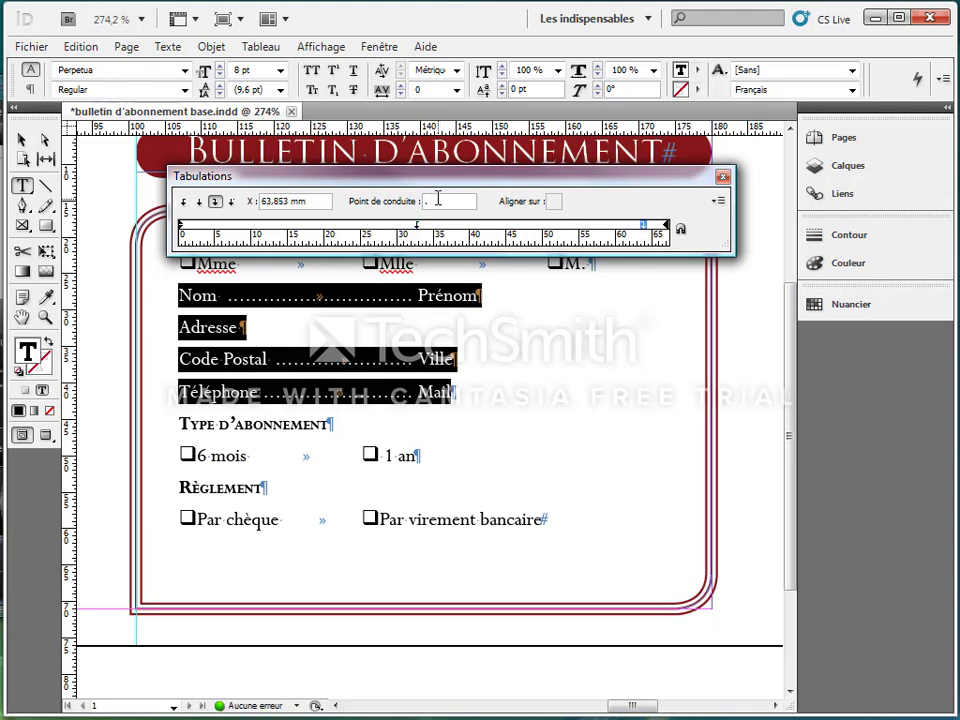
{"action": "left_click", "coordinate": [645, 223]}
{"action": "left_click", "coordinate": [482, 298]}
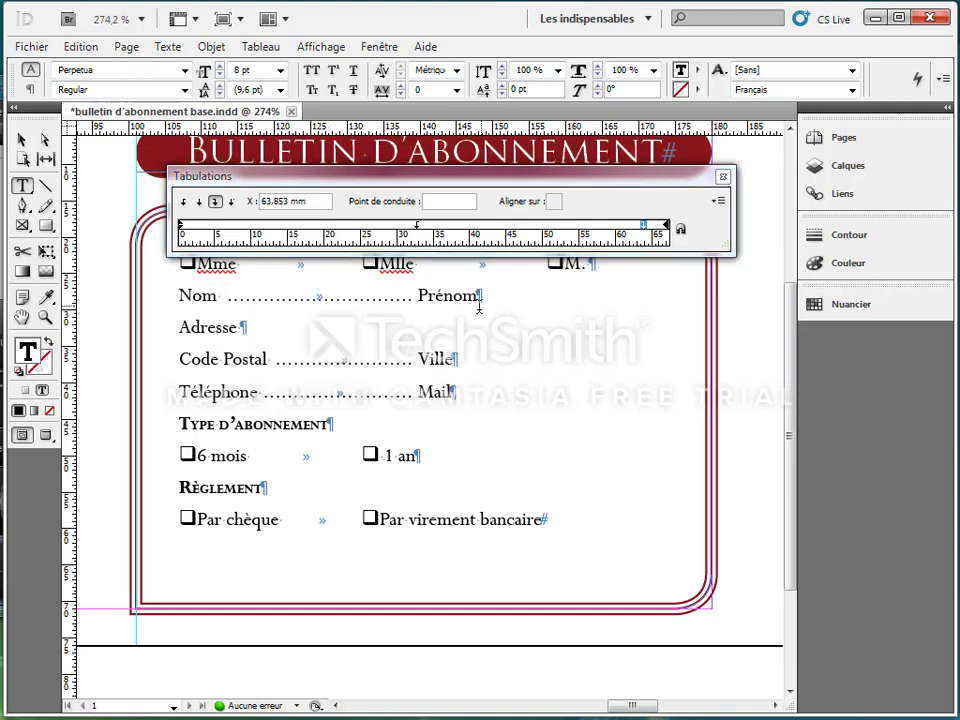
{"action": "key", "text": "Tab"}
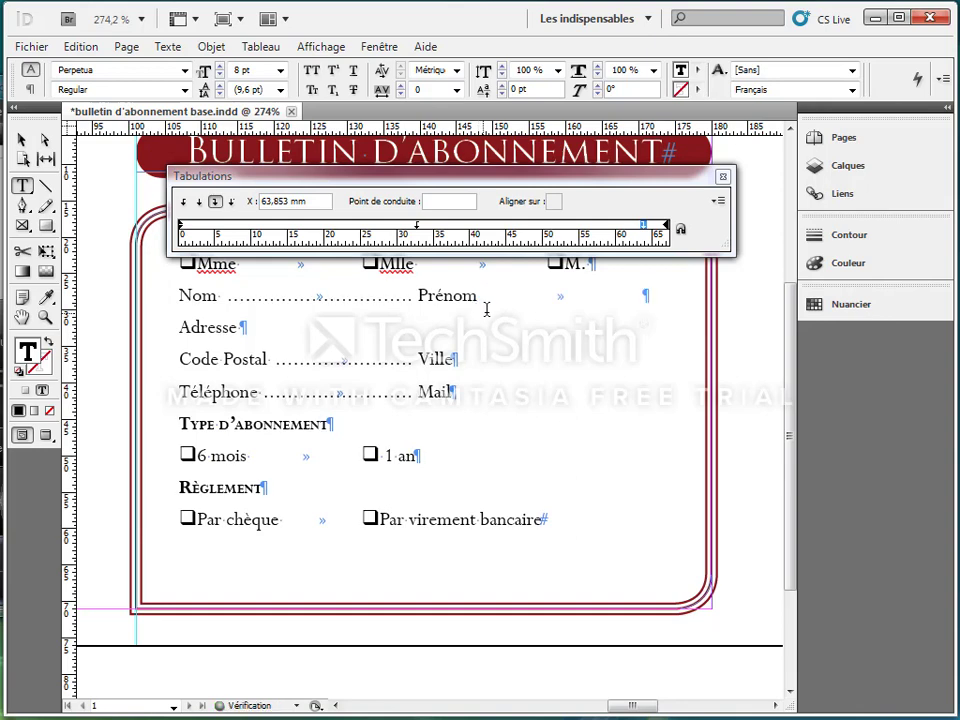
- Set a period as the leader of the right-aligned 64 mm tab stop on the Nom to Téléphone lines
{"action": "left_click", "coordinate": [643, 227]}
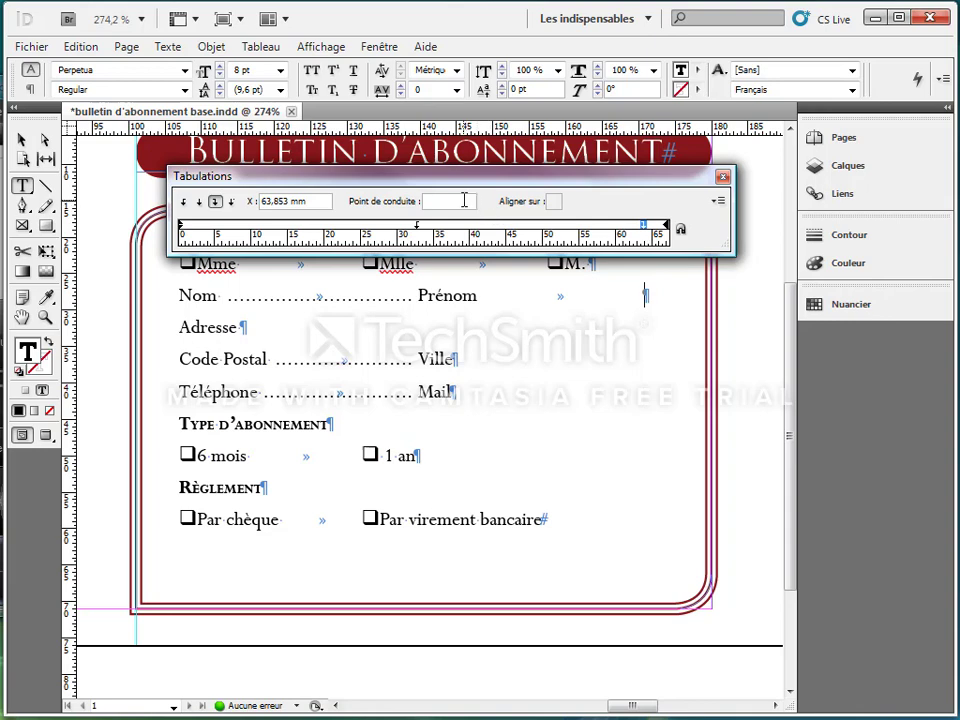
{"action": "left_click_drag", "start_coordinate": [180, 295], "coordinate": [455, 392]}
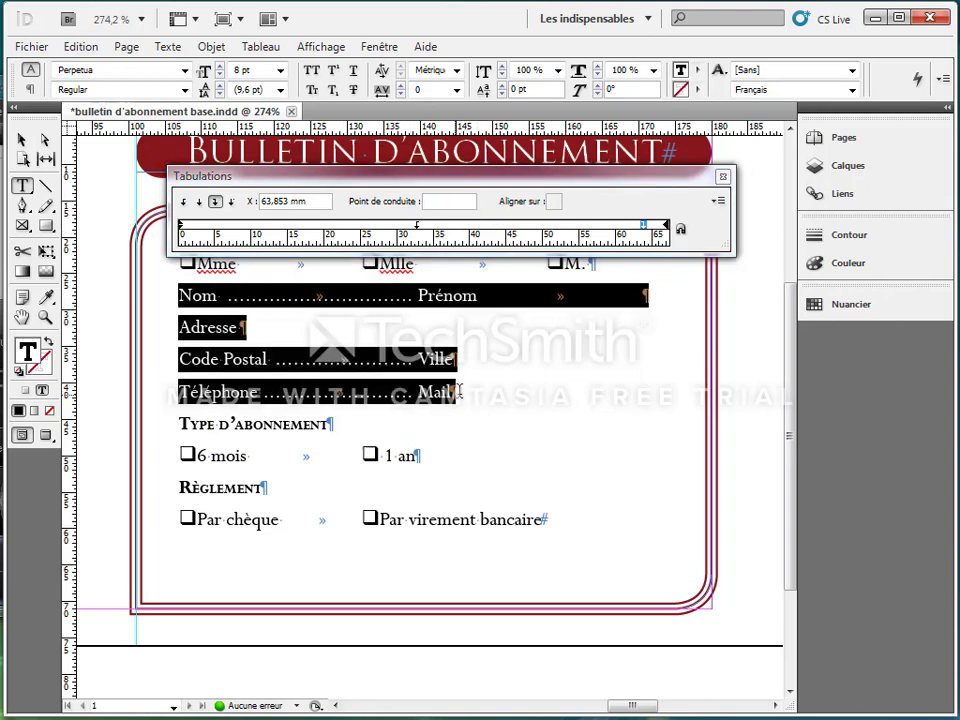
{"action": "left_click", "coordinate": [466, 201]}
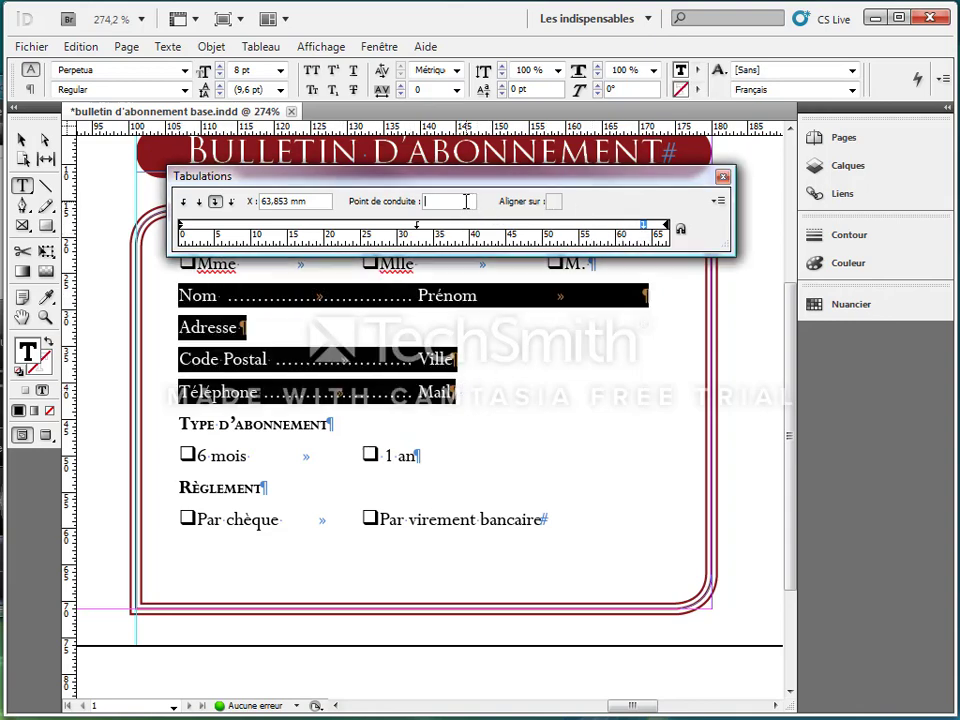
{"action": "type", "text": "."}
- Insert two tabs after Adresse and one tab each after Ville and Mail to extend their dotted lines
{"action": "left_click", "coordinate": [500, 321]}
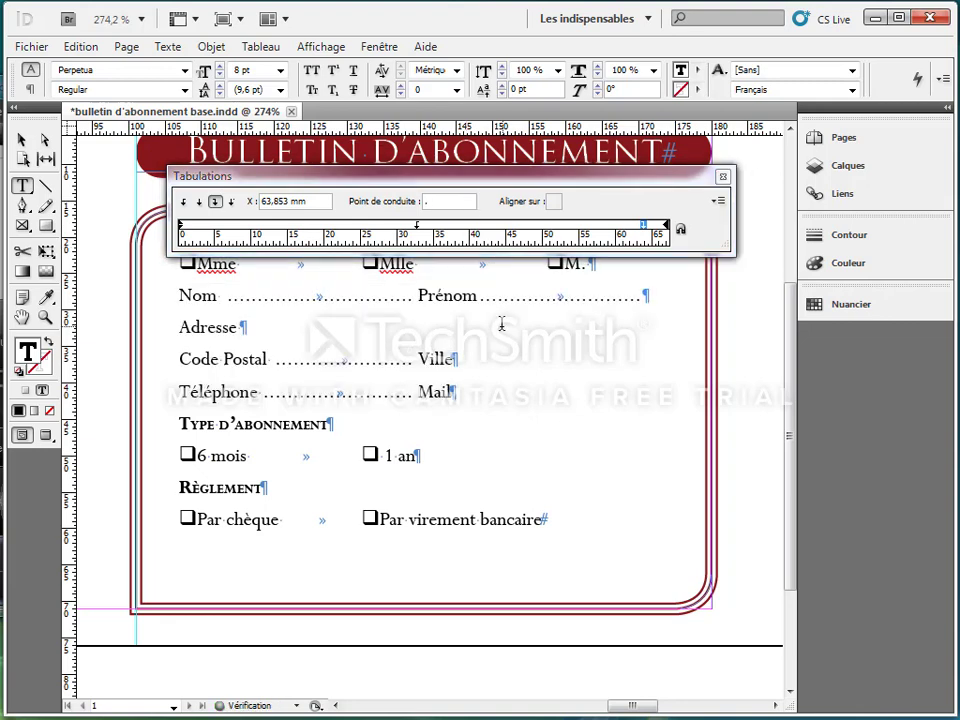
{"action": "key", "text": "Tab"}
{"action": "key", "text": "Tab"}
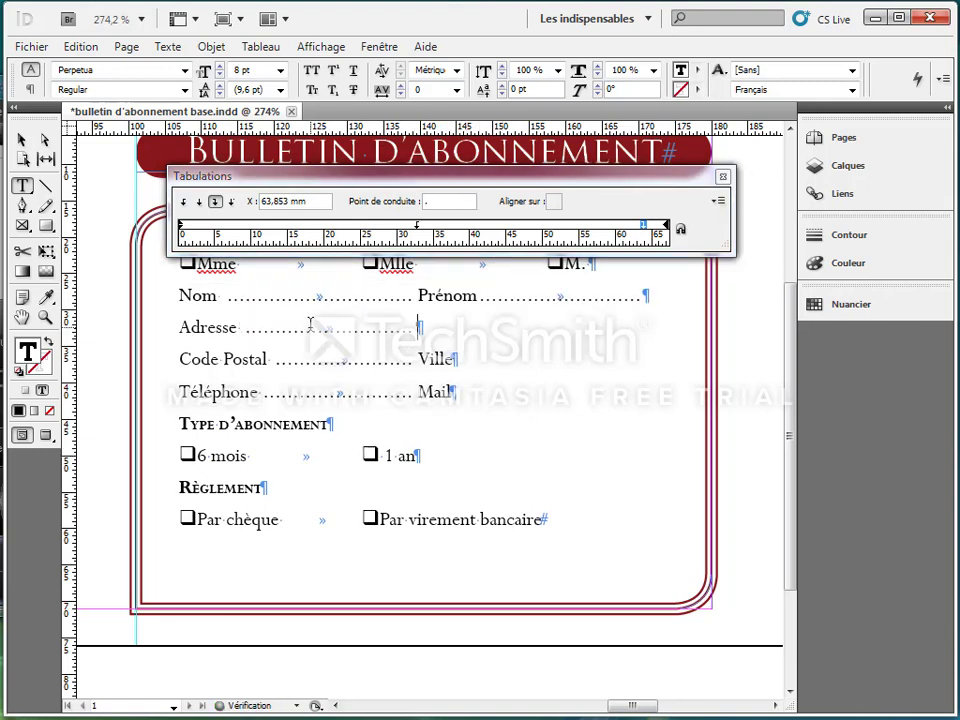
{"action": "left_click", "coordinate": [478, 355]}
{"action": "key", "text": "Tab"}
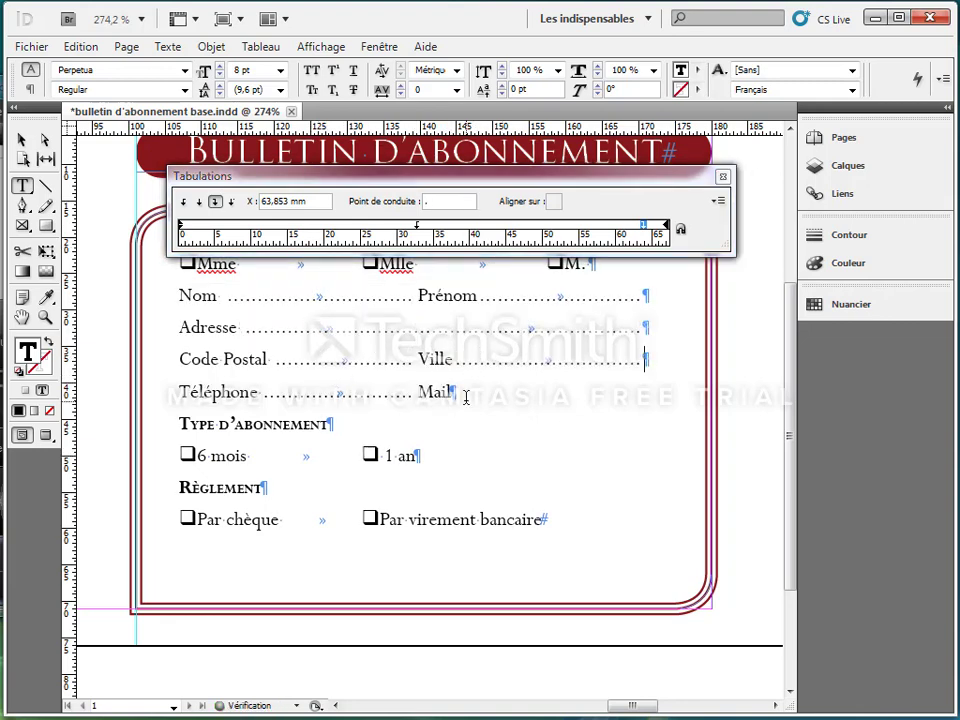
{"action": "left_click", "coordinate": [477, 393]}
{"action": "key", "text": "Tab"}
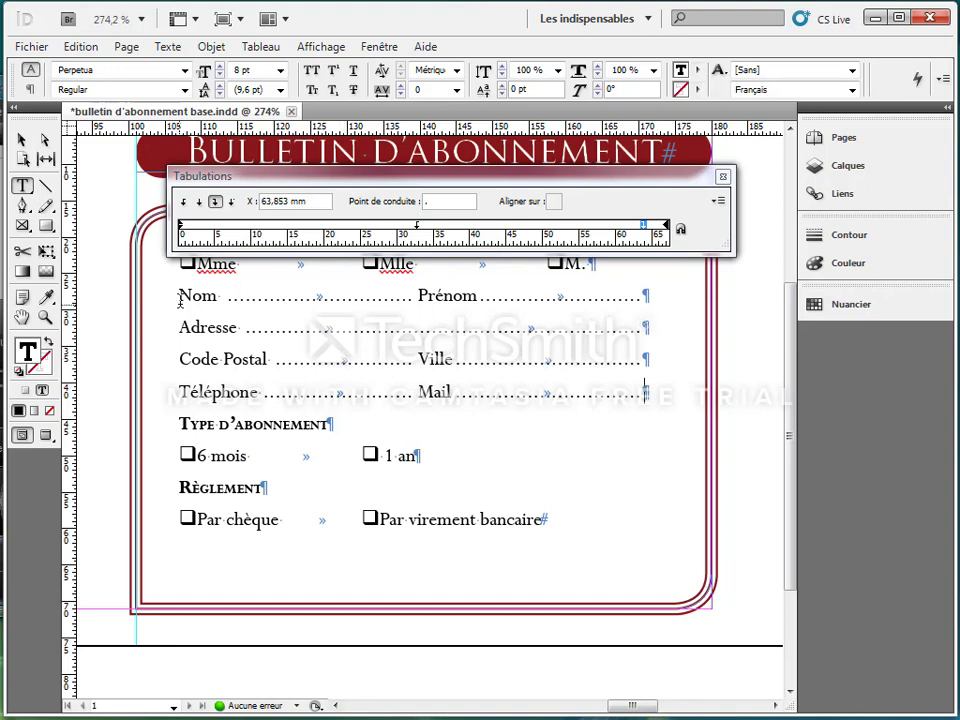
- Move the right-aligned tab stop of the Nom to Téléphone lines to about 64.6 mm
{"action": "left_click_drag", "start_coordinate": [182, 295], "coordinate": [640, 392]}
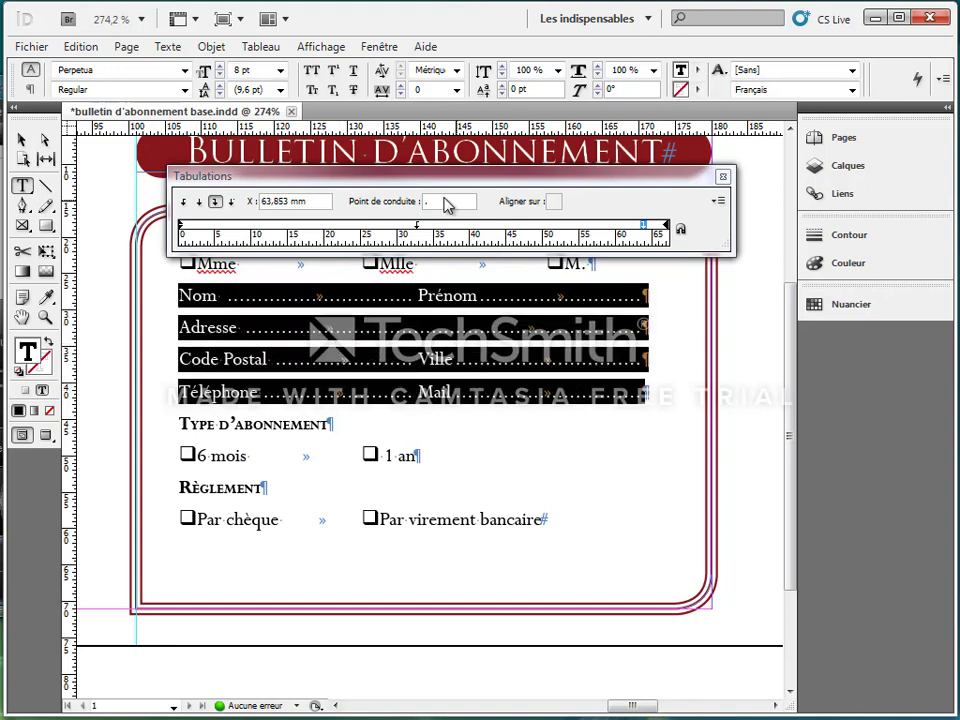
{"action": "mouse_move", "coordinate": [418, 231]}
{"action": "left_mouse_down"}
{"action": "mouse_move", "coordinate": [362, 231]}
{"action": "mouse_move", "coordinate": [416, 231]}
{"action": "left_mouse_up"}
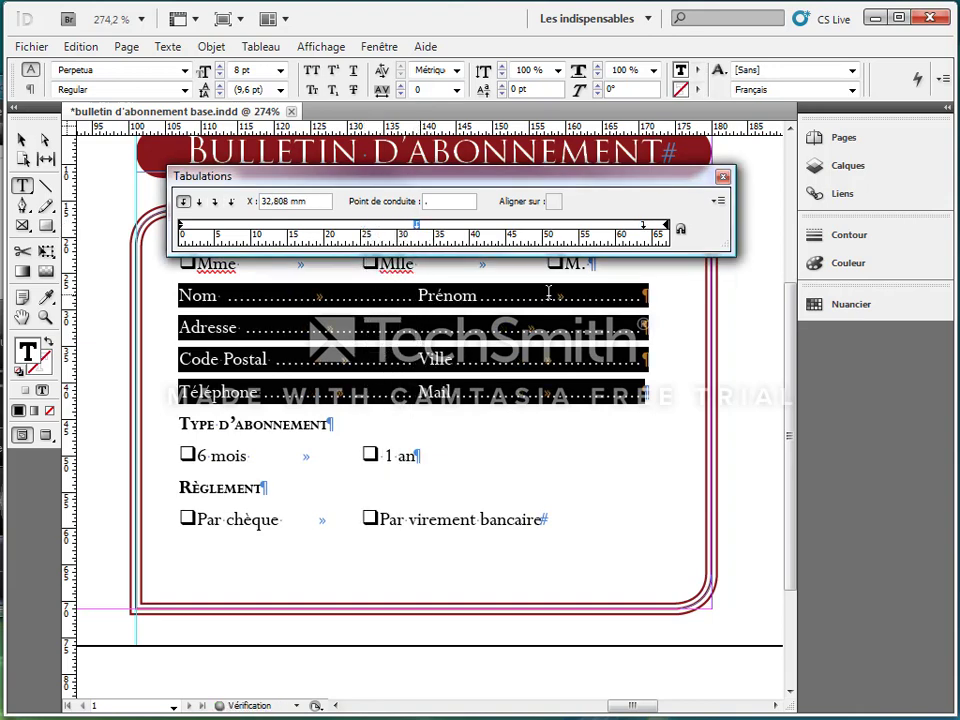
{"action": "left_click", "coordinate": [215, 201]}
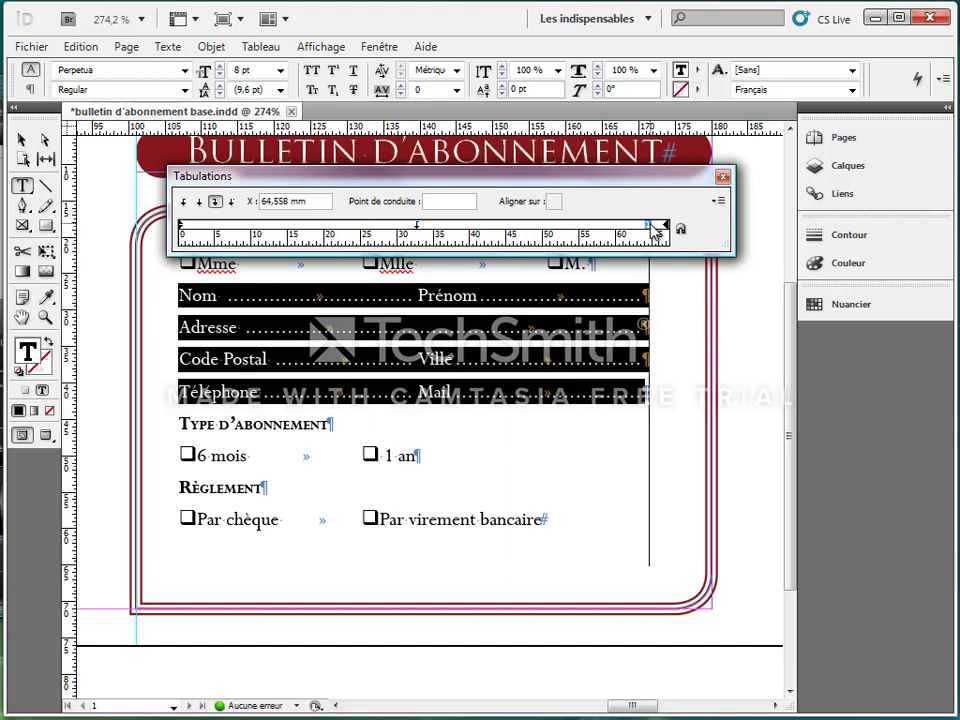